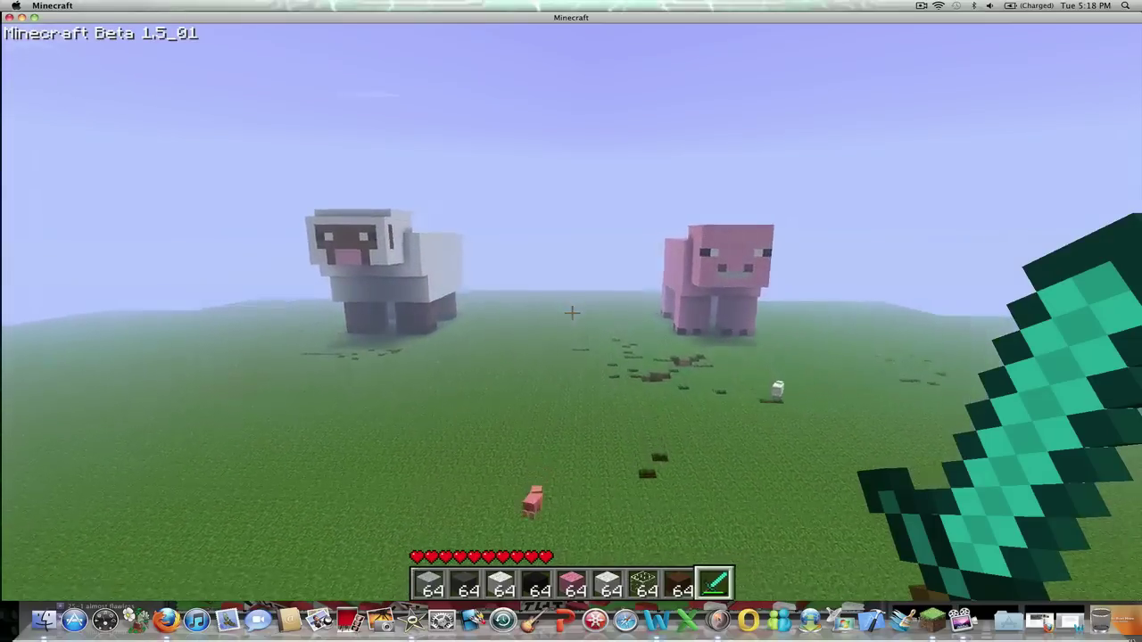
Walk up to the pig statue's face, then over to the sheep statue
key(w)
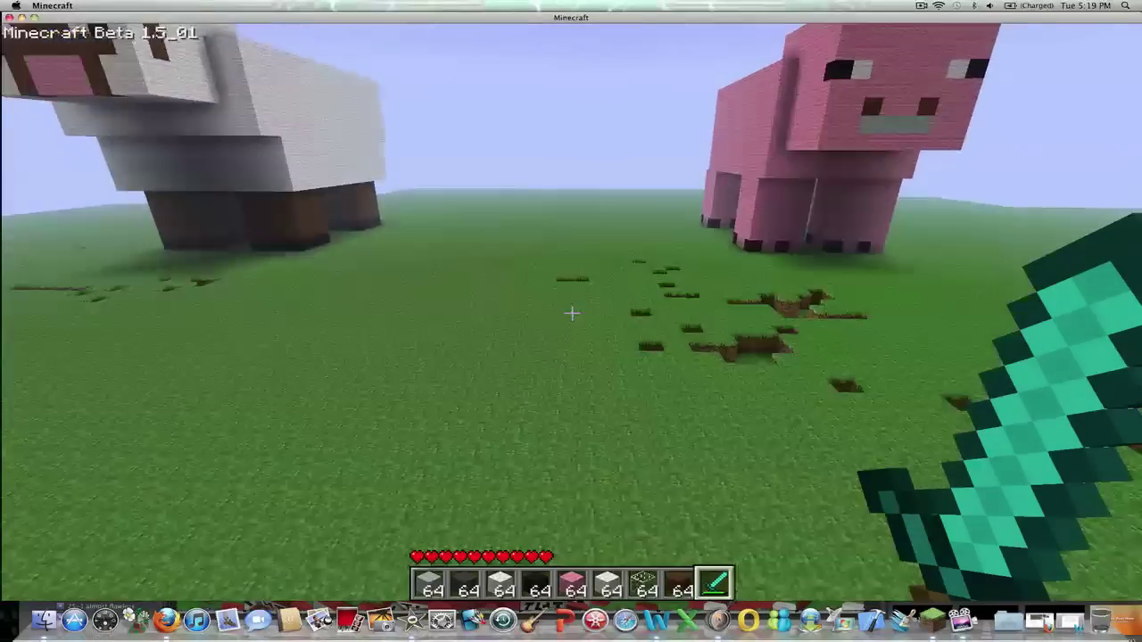
key(w)
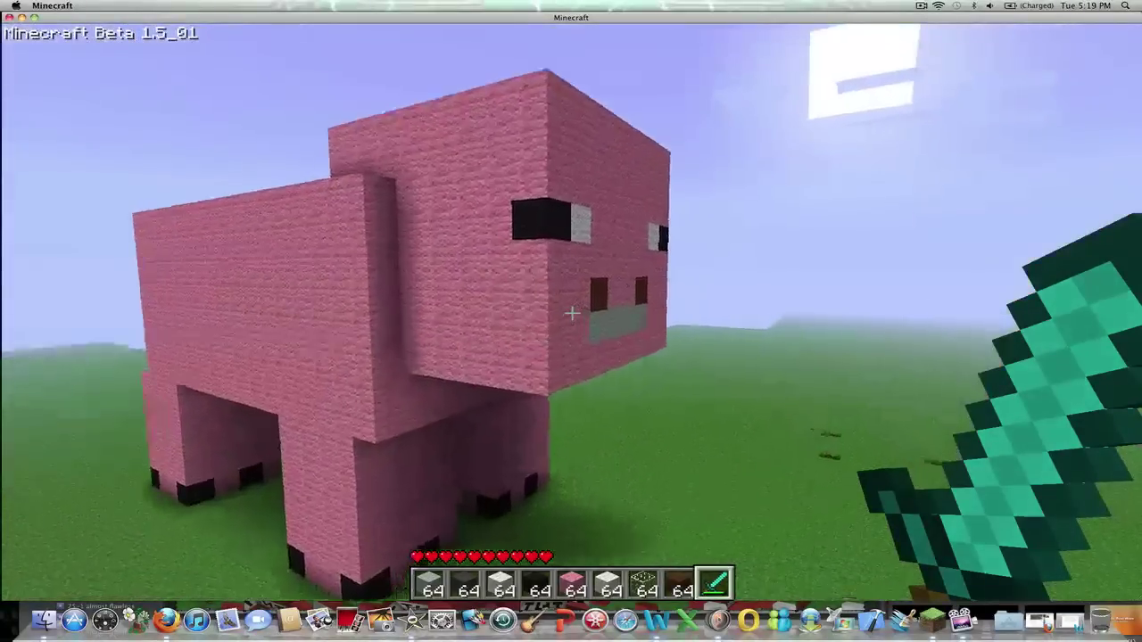
key(w)
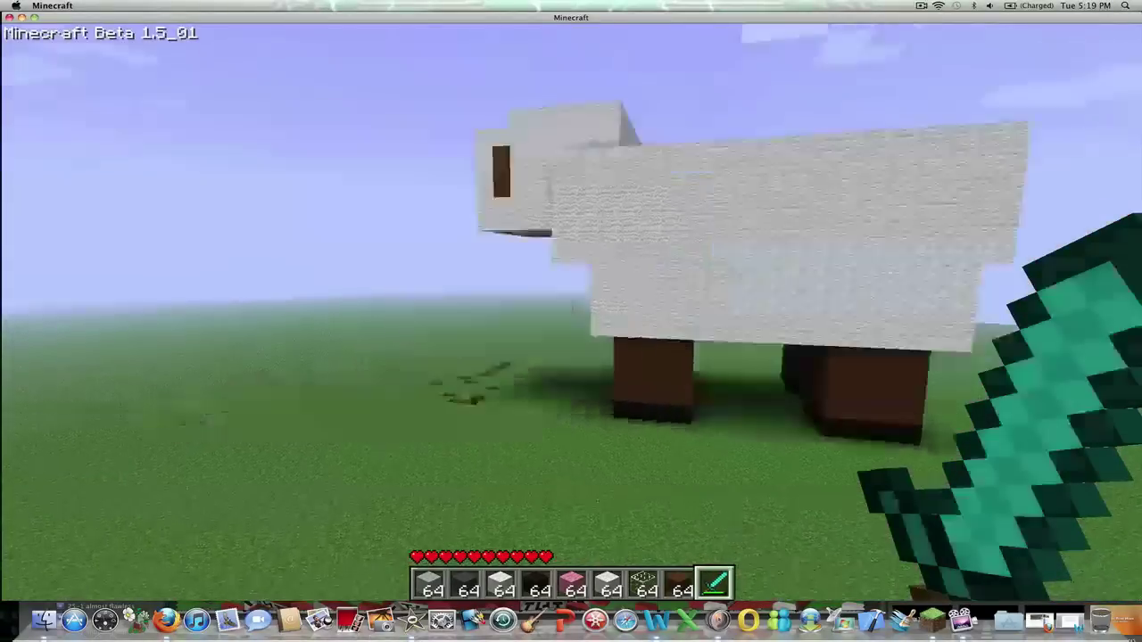
Climb onto the sheep's back, land on the pig's top, then drop to the field
key(w)
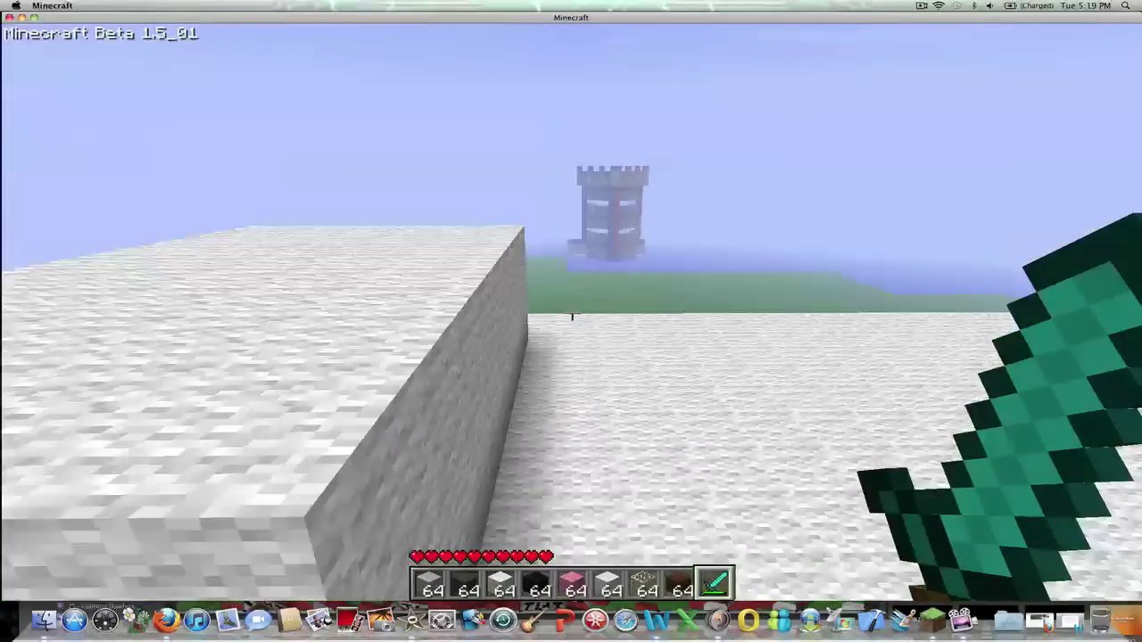
key(w)
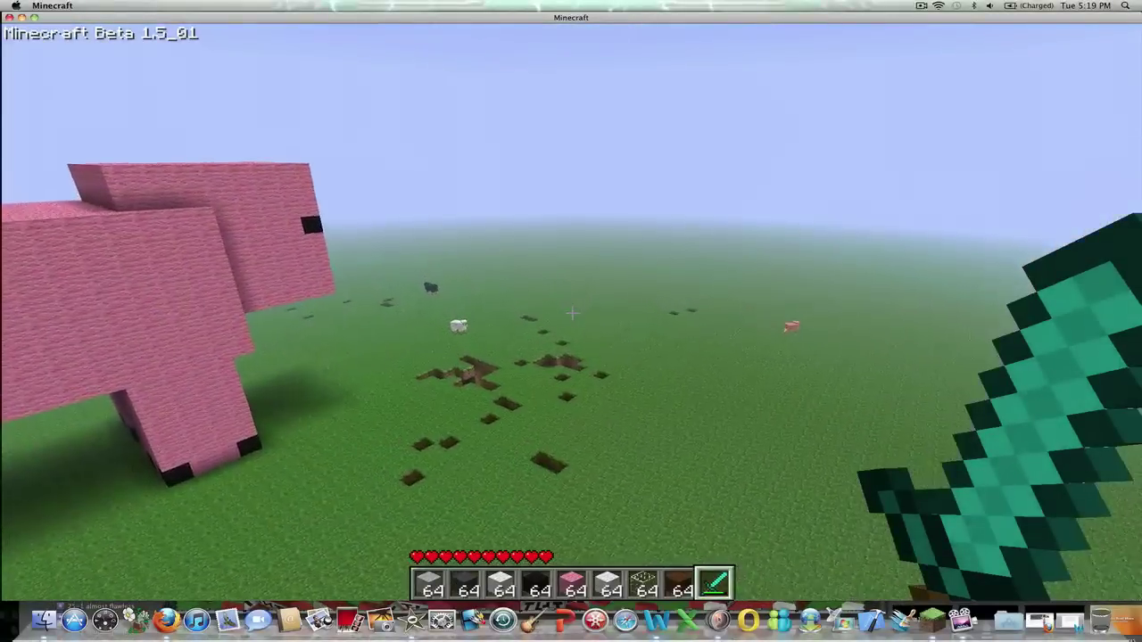
key(w)
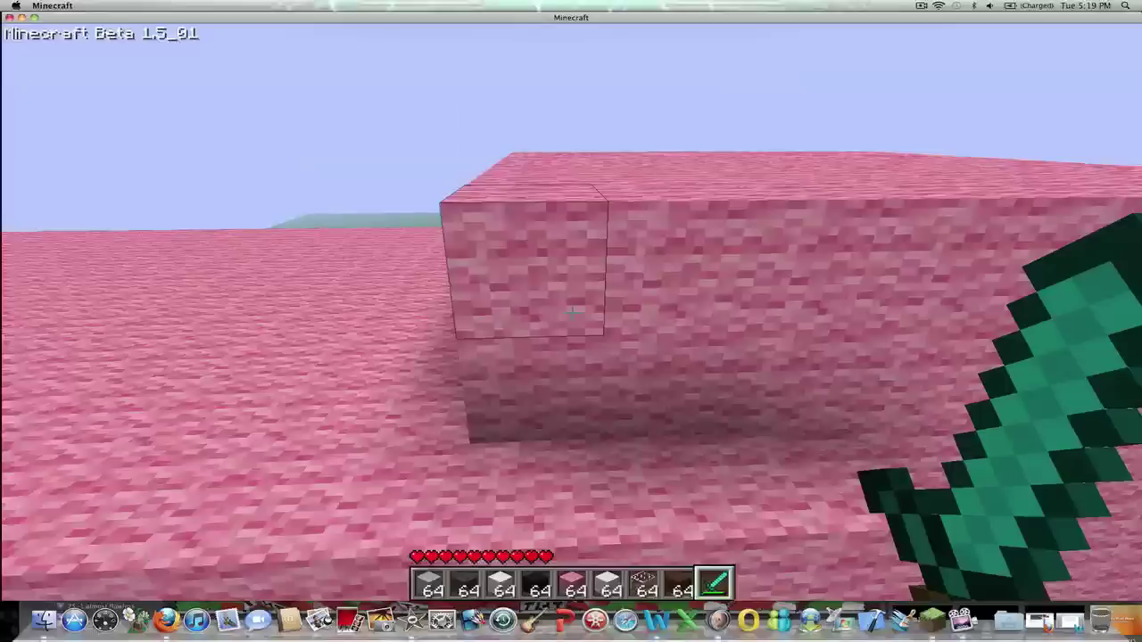
key(w)
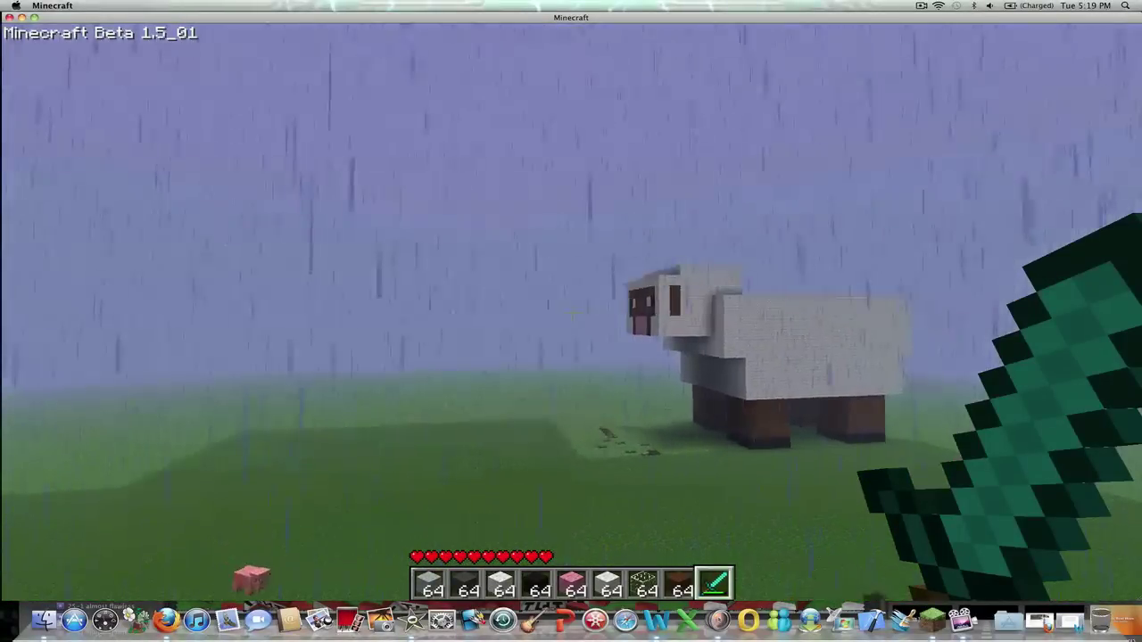
Walk between the sheep and pig statues in the rain and open chat for a command
key(w)
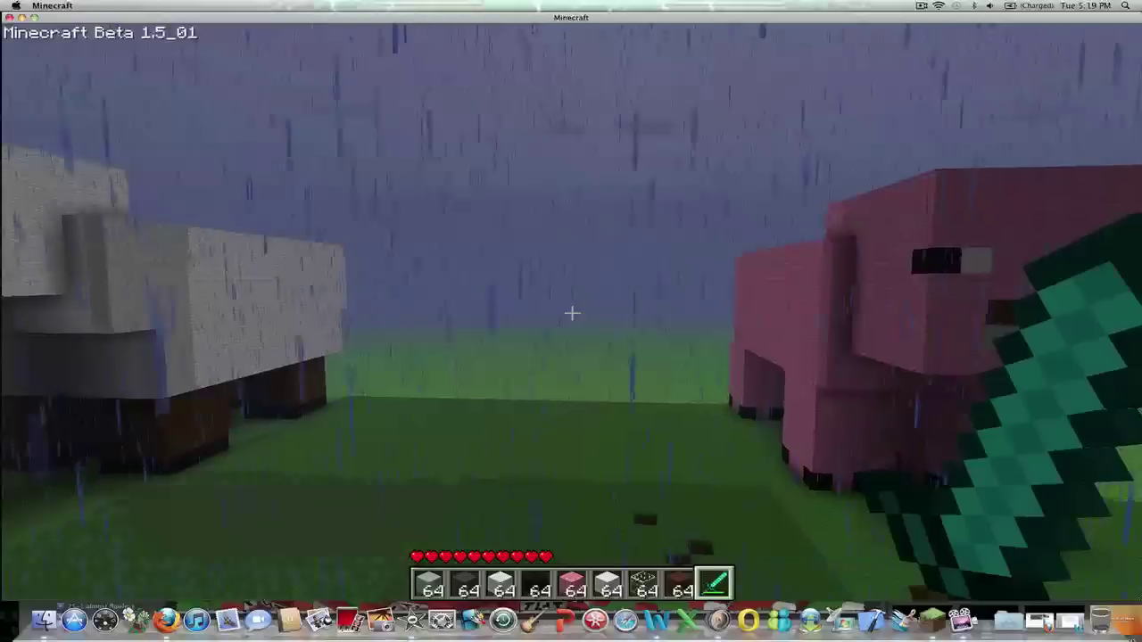
key(w)
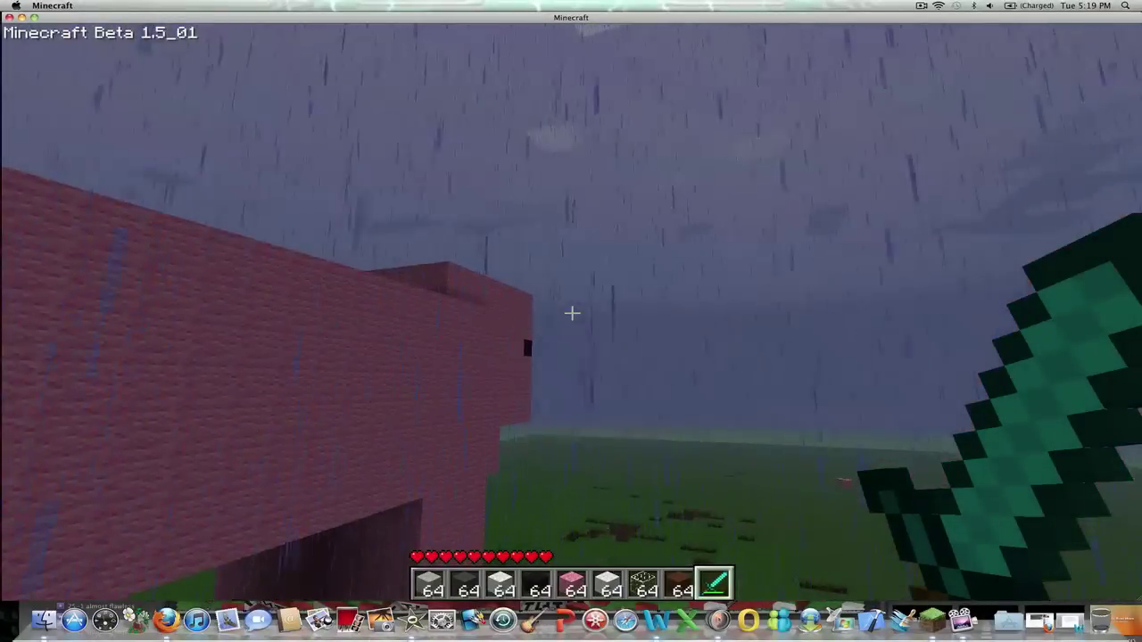
key(t)
text(/weather rain)
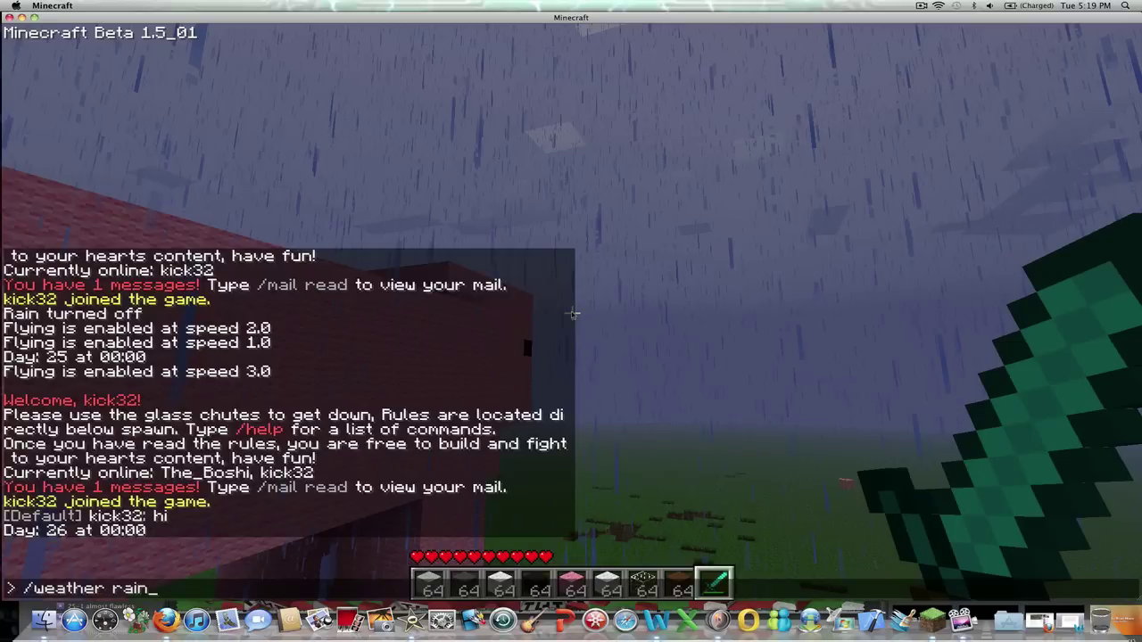
Turn the rain off with /weather, then set flying speed to 6.0 with /fly 6
key(Return)
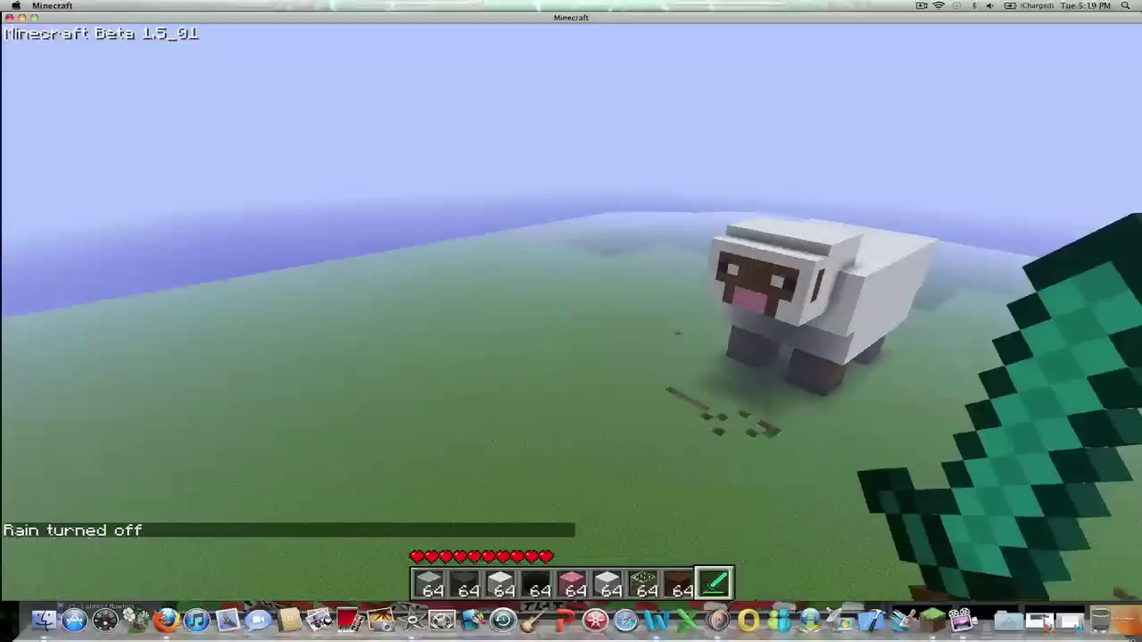
key(t)
text(/fly 6\)
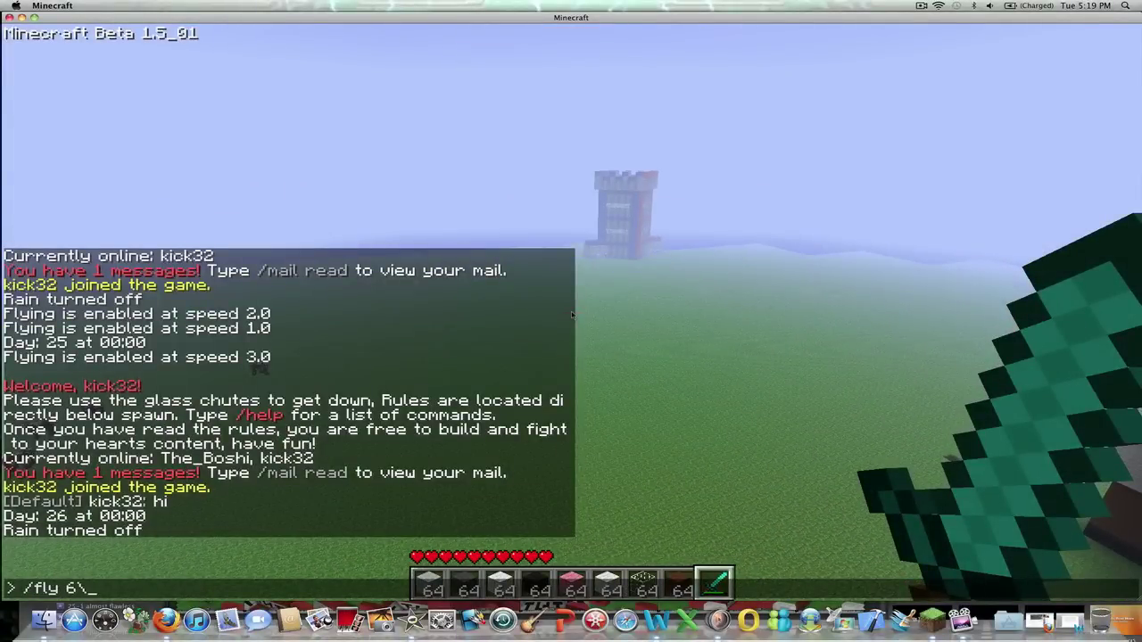
key(BackSpace)
key(Return)
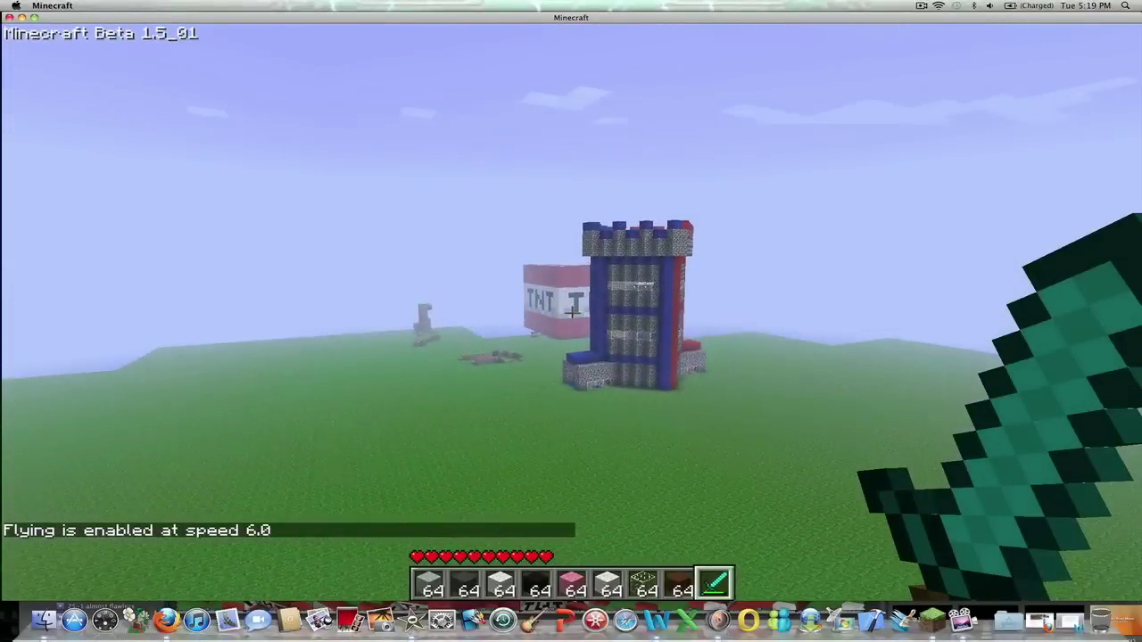
Fly past the red-and-blue tower and giant TNT block, then past the sheep toward the pig
key(w)
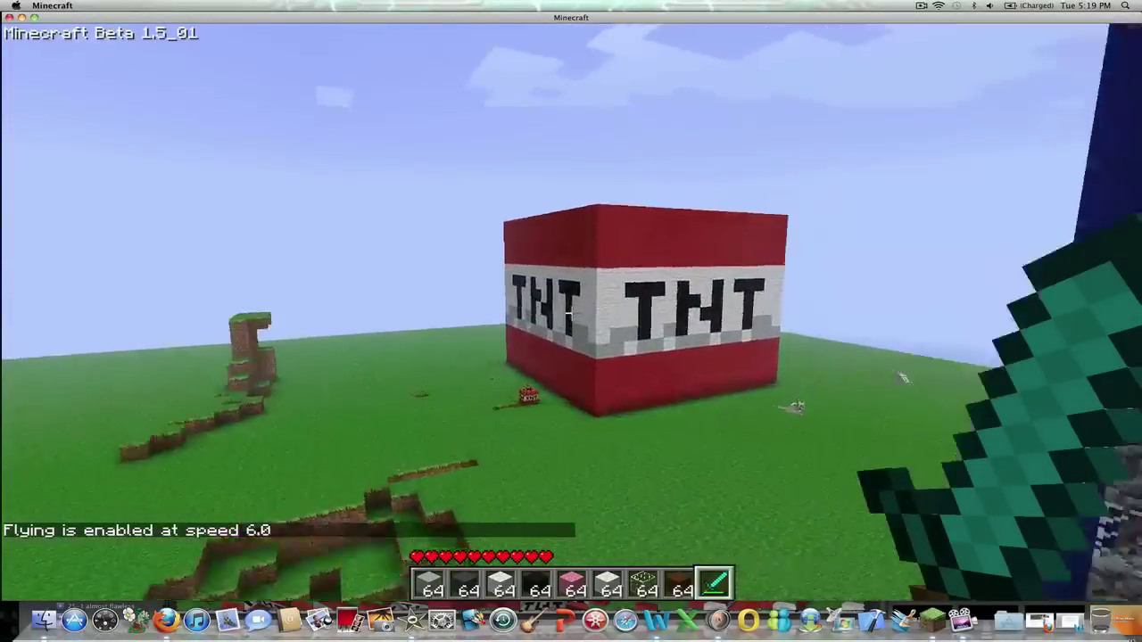
key(w)
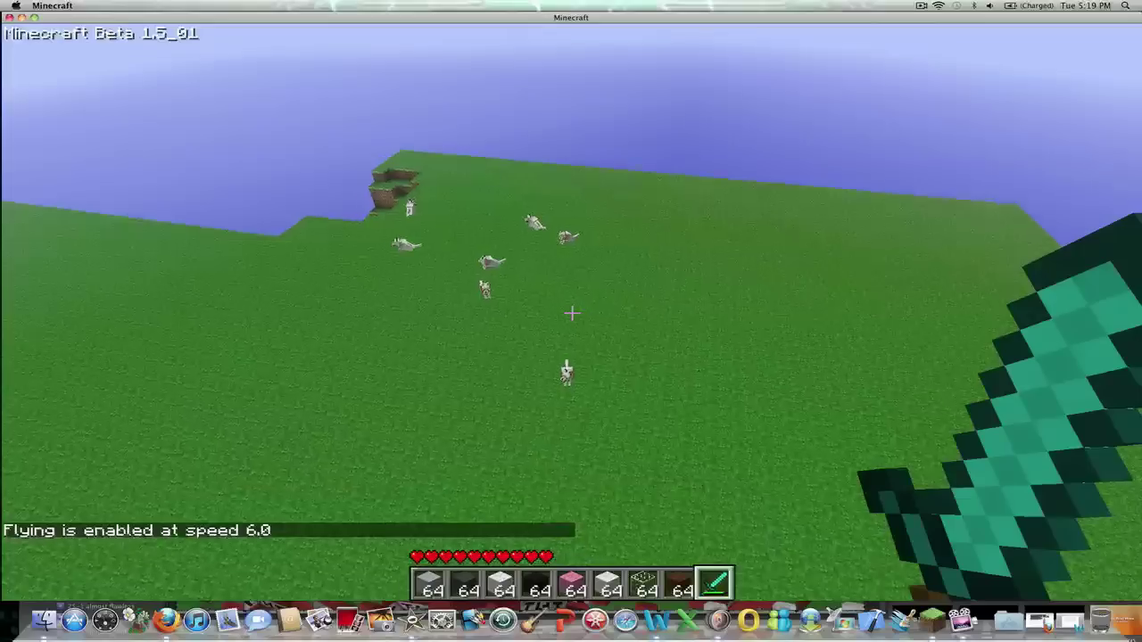
key(w)
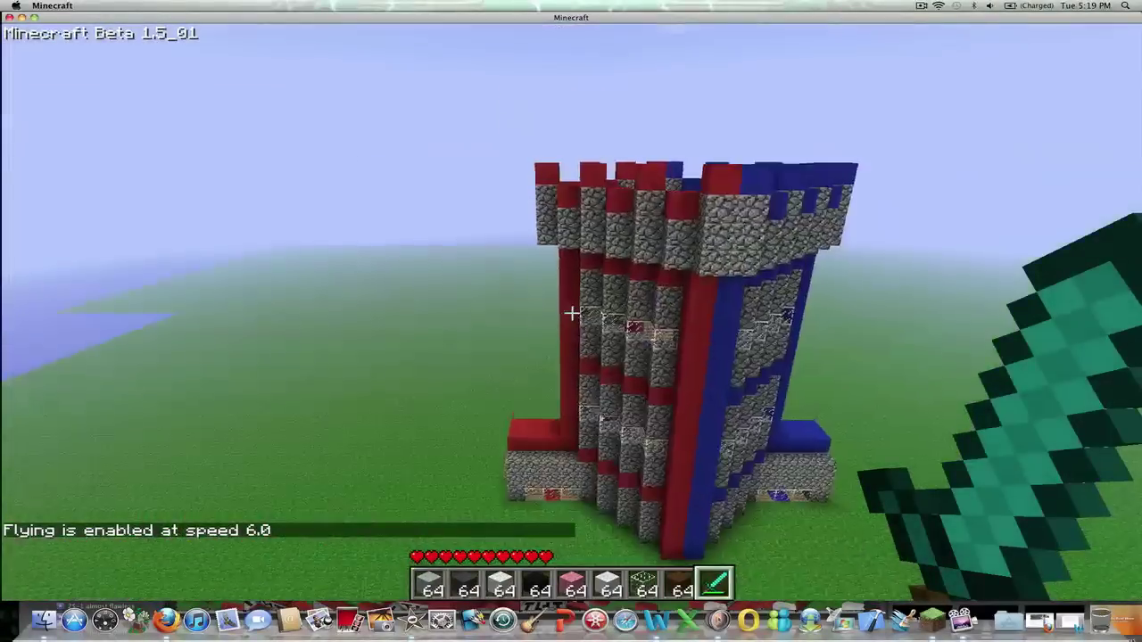
key(w)
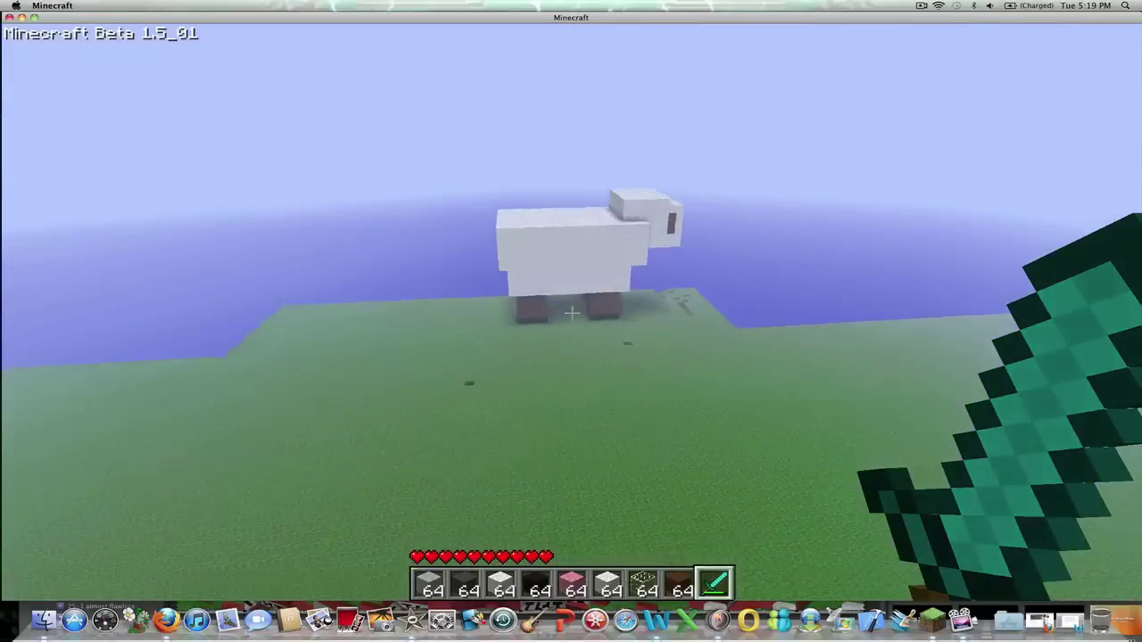
key(w)
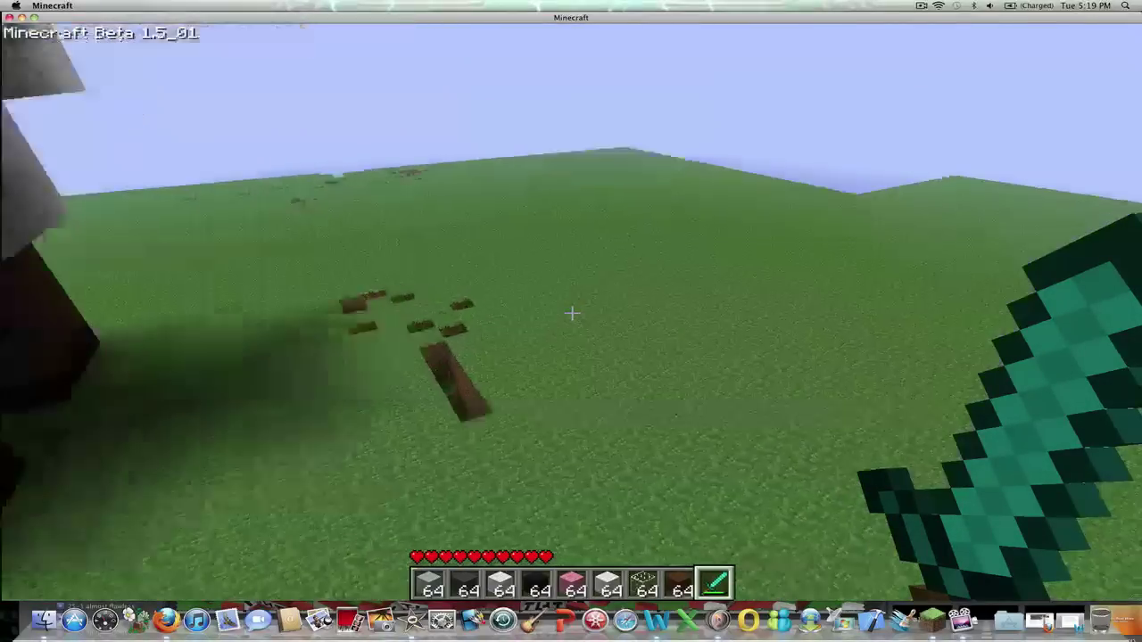
key(w)
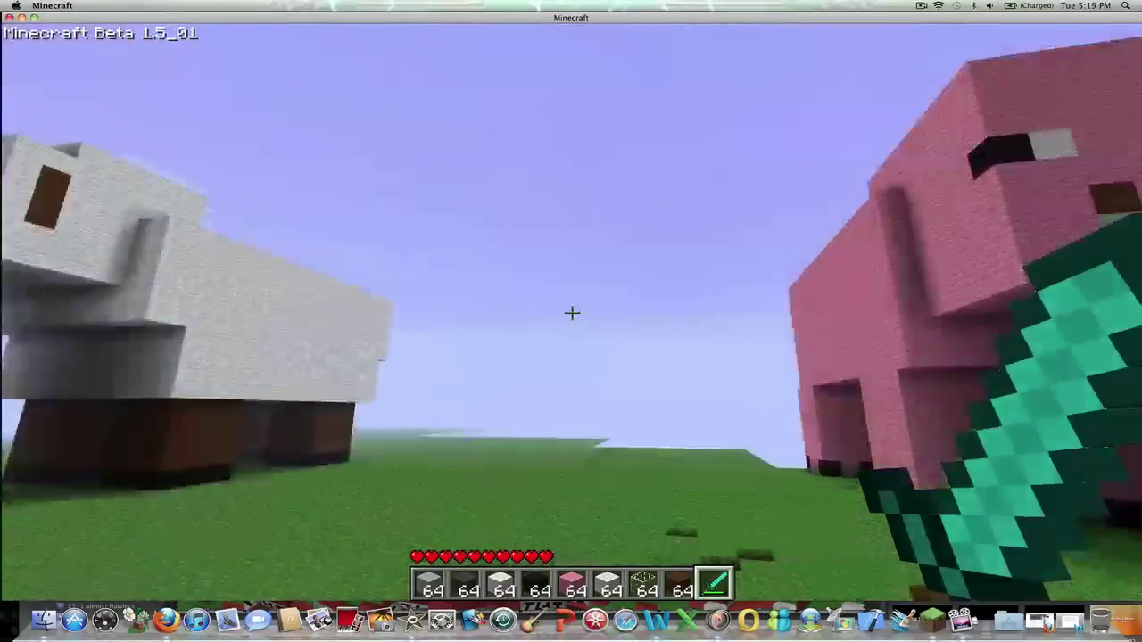
Loop around the pig and sheep statues, then back off to frame both from above
key(w)
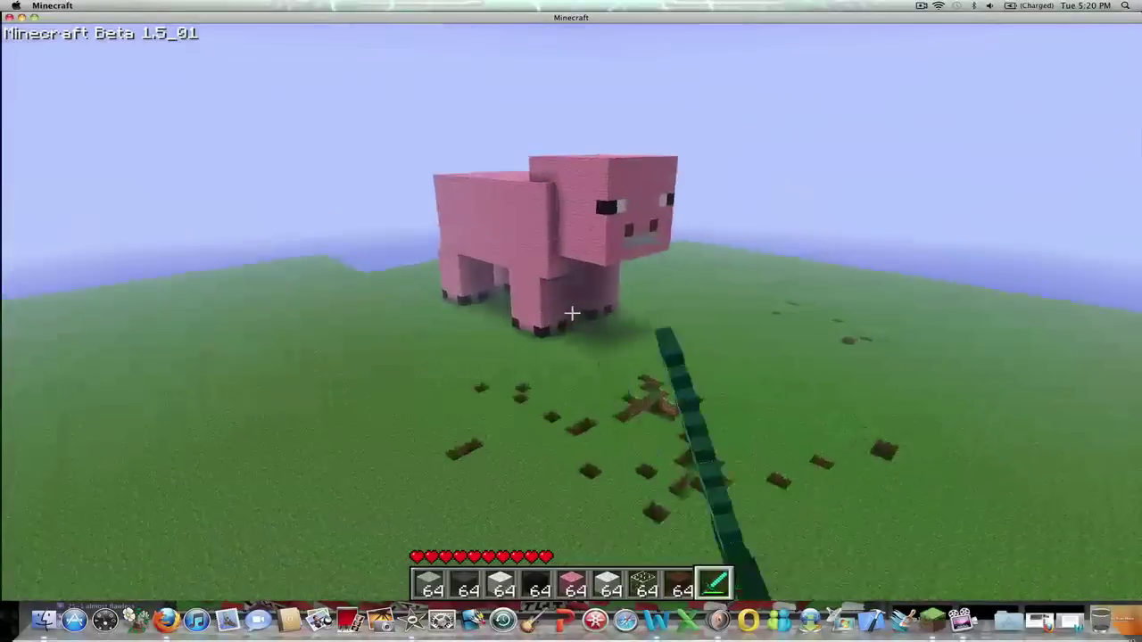
key(w)
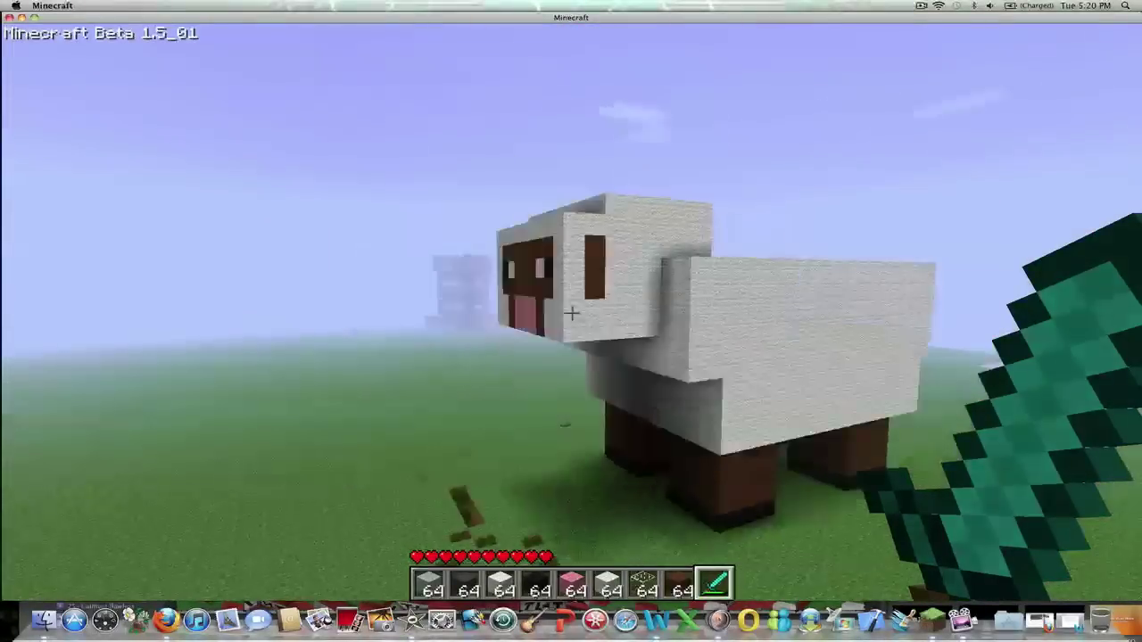
key(w)
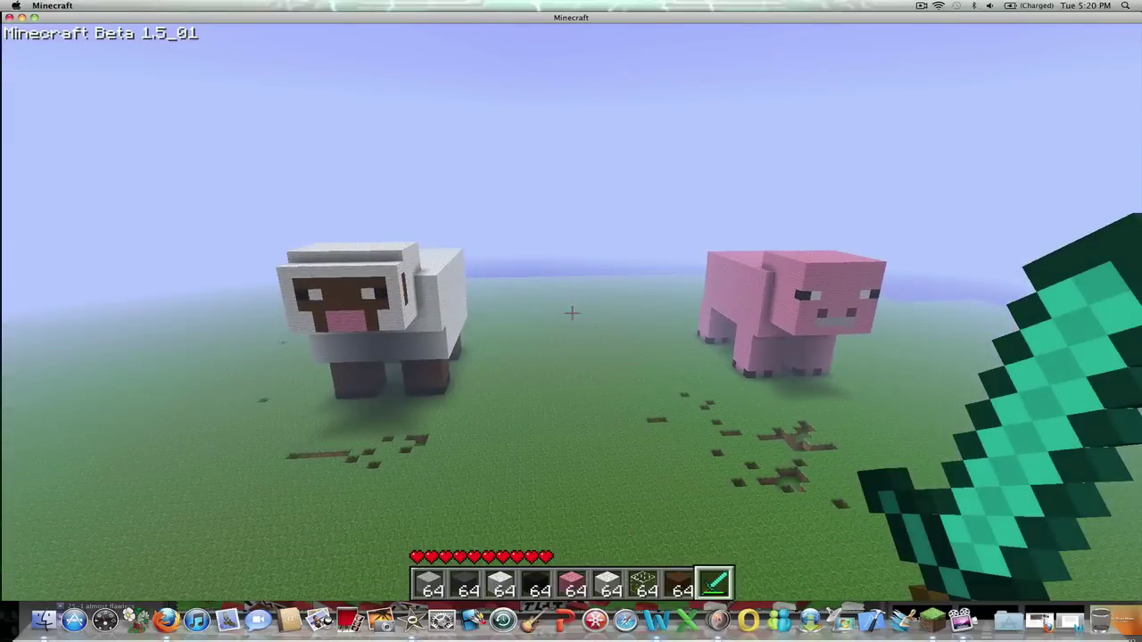
click(571, 312)
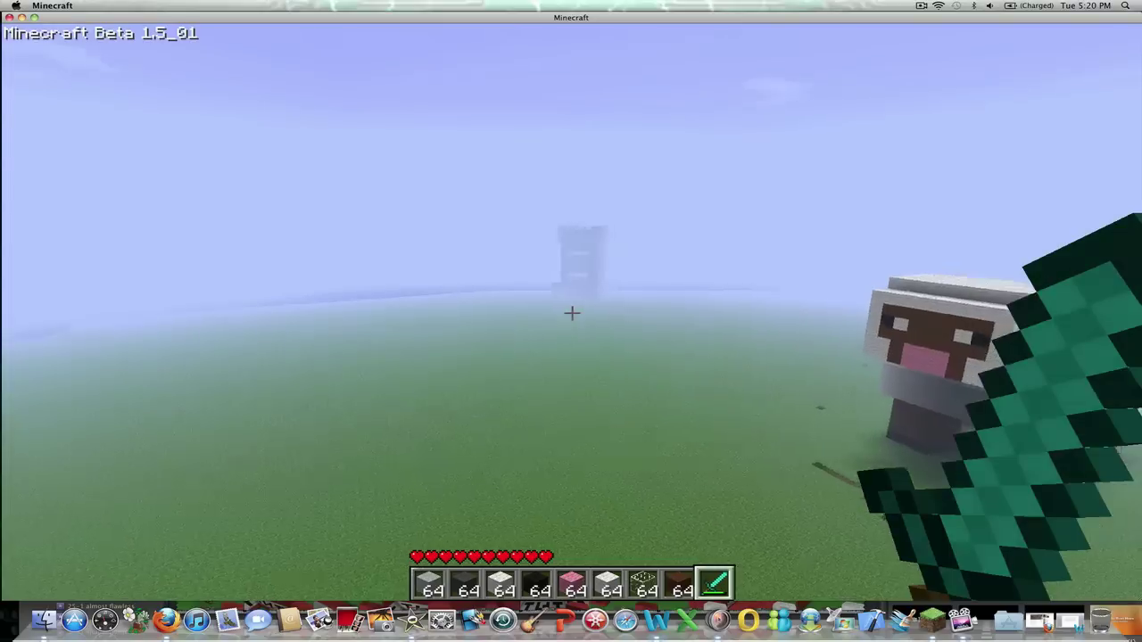
click(571, 312)
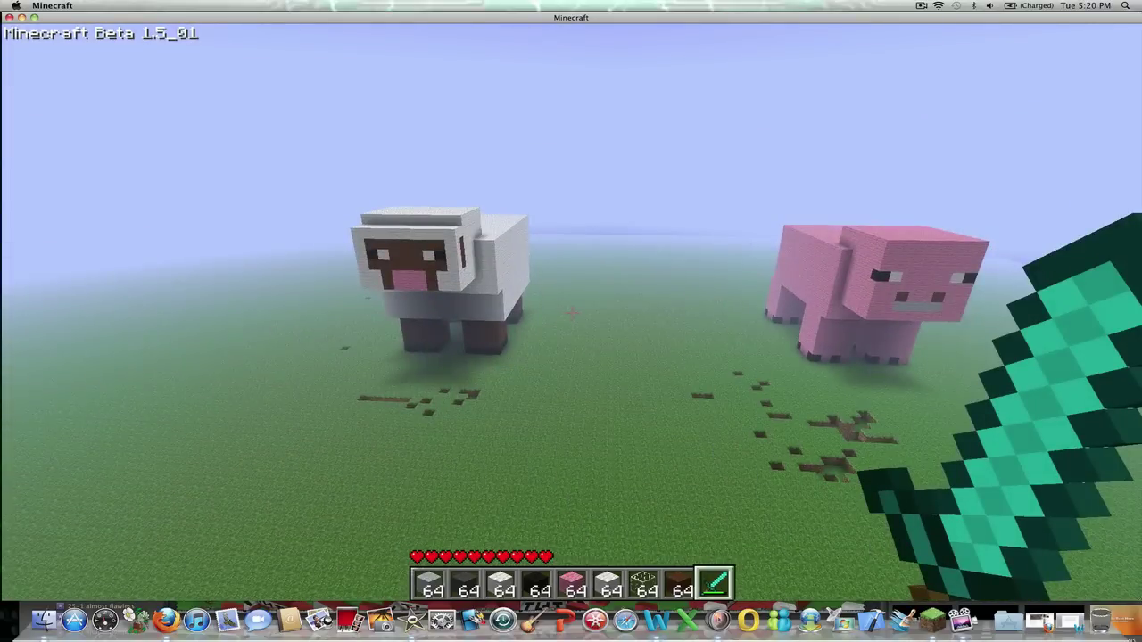